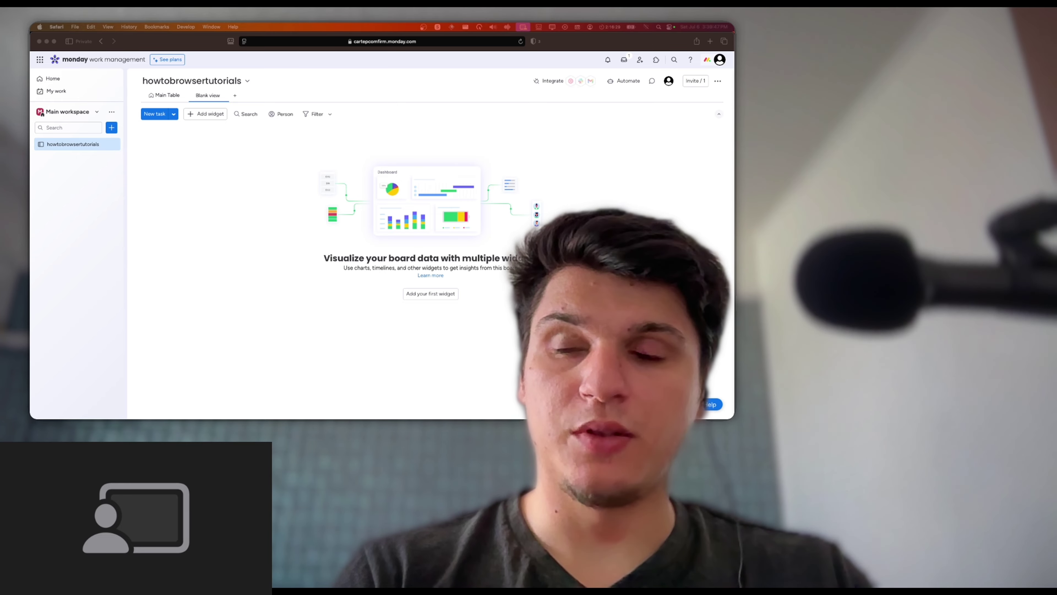
{"action": "left_click", "coordinate": [115, 127]}
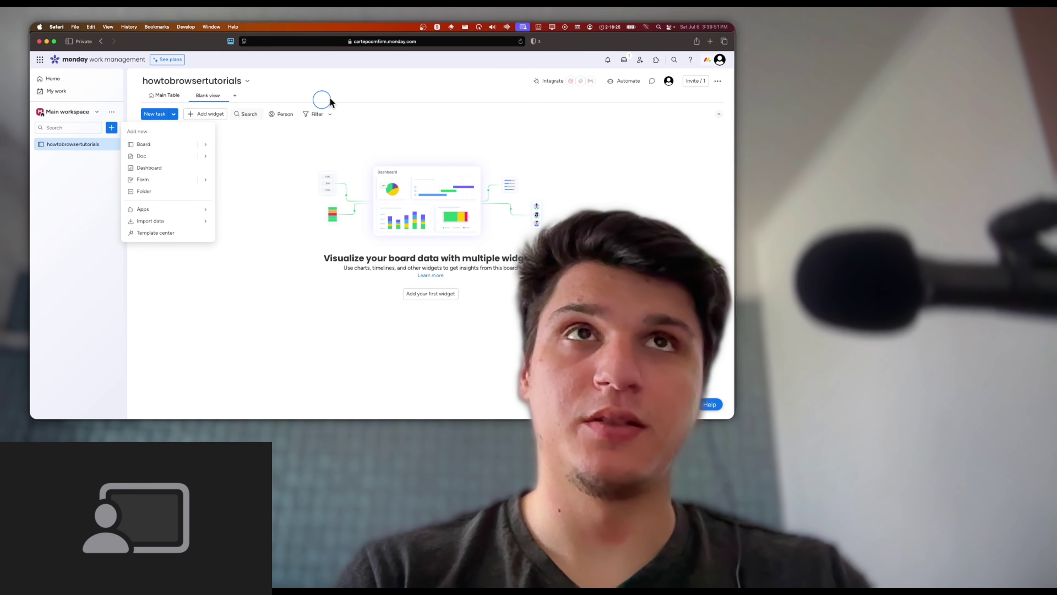
{"action": "left_click", "coordinate": [523, 27]}
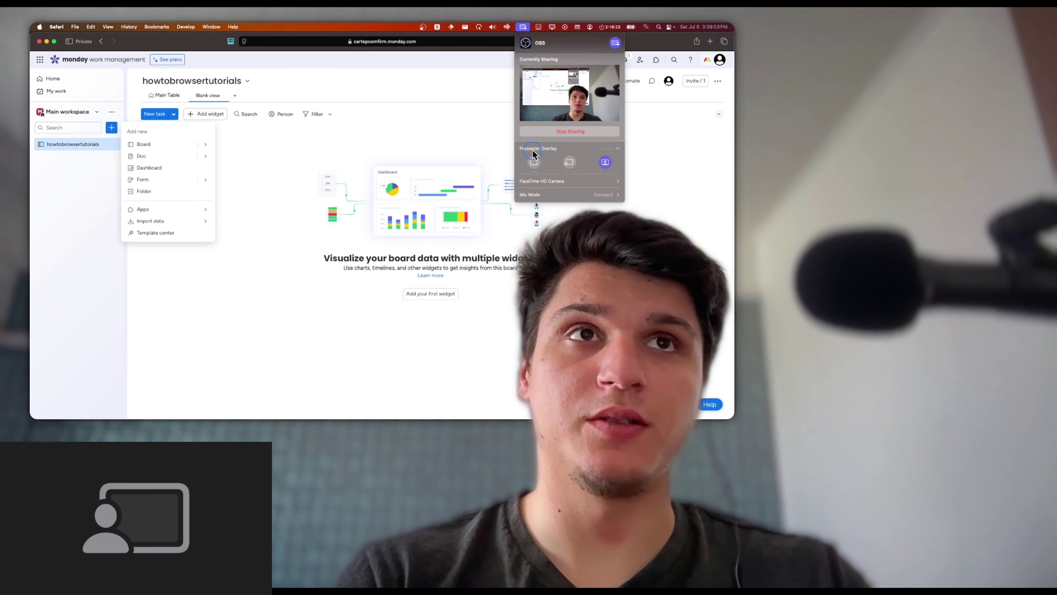
{"action": "left_click", "coordinate": [533, 162]}
{"action": "left_click", "coordinate": [427, 182]}
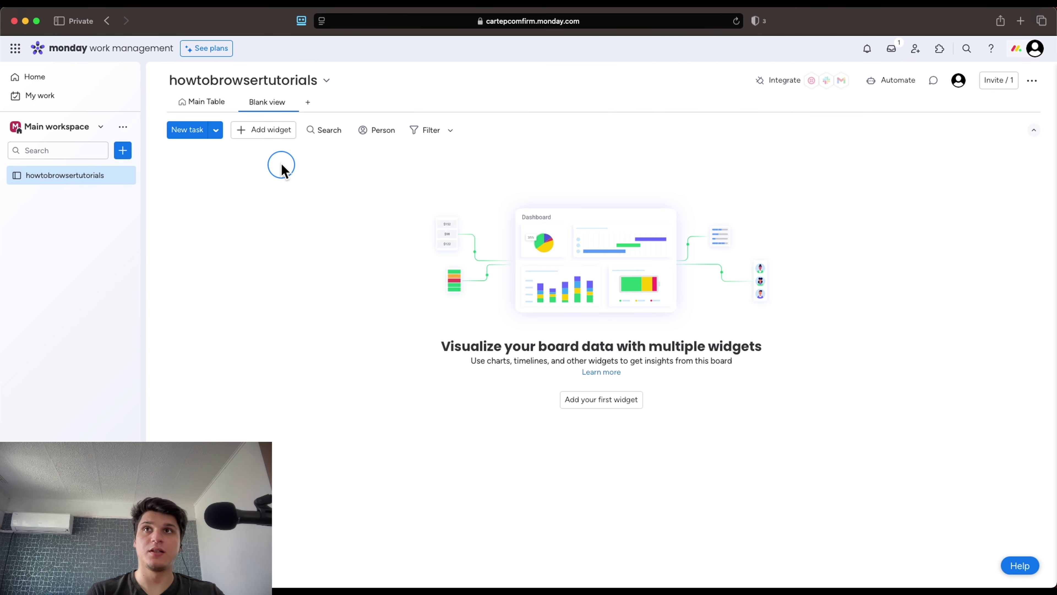
- Open the template center from the workspace's add-new options and search it for "product"
{"action": "scroll", "coordinate": [123, 155], "scroll_direction": "up", "scroll_amount": 5, "text": "ctrl"}
{"action": "left_click", "coordinate": [123, 152]}
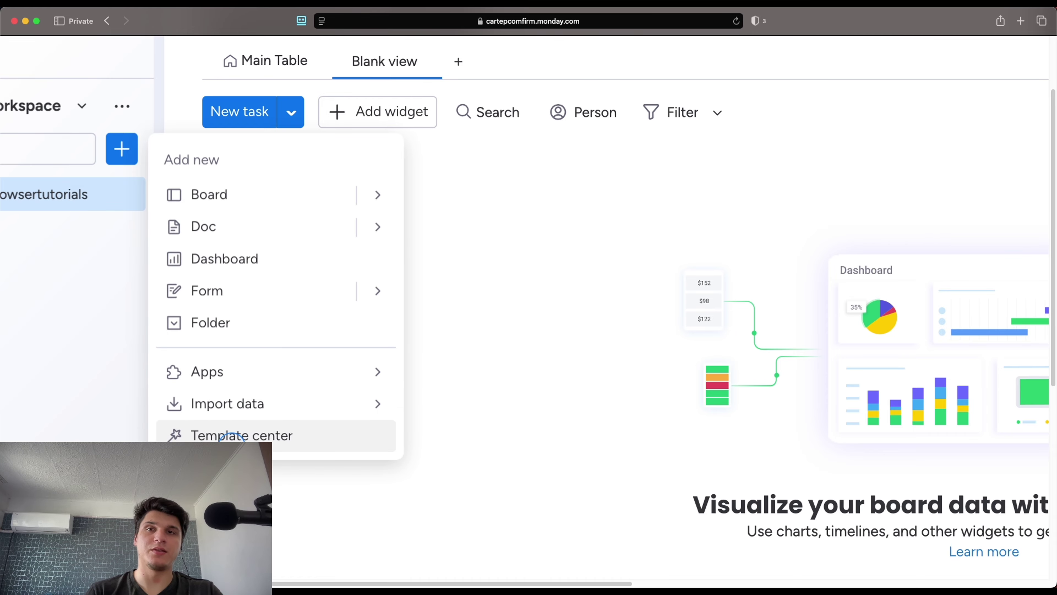
{"action": "left_click", "coordinate": [233, 436]}
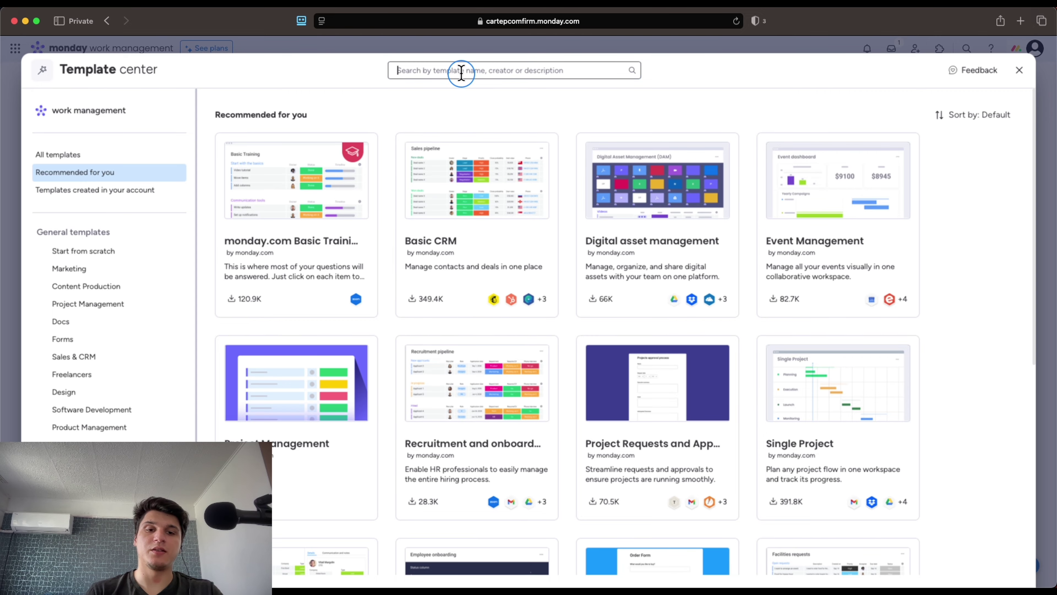
{"action": "scroll", "coordinate": [461, 73], "scroll_direction": "up", "scroll_amount": 5}
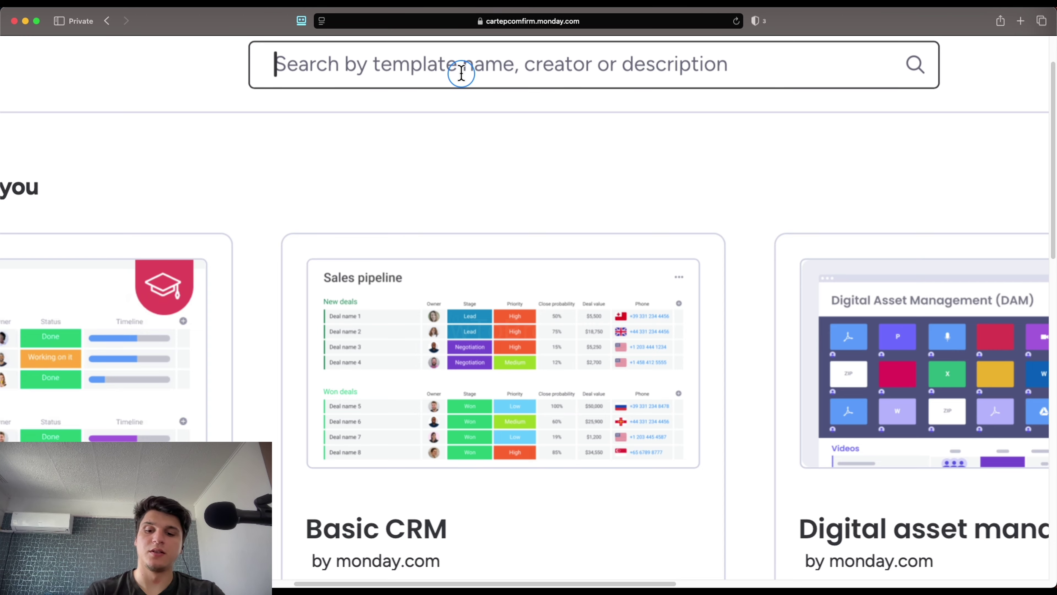
{"action": "type", "text": "B"}
{"action": "key", "text": "BackSpace"}
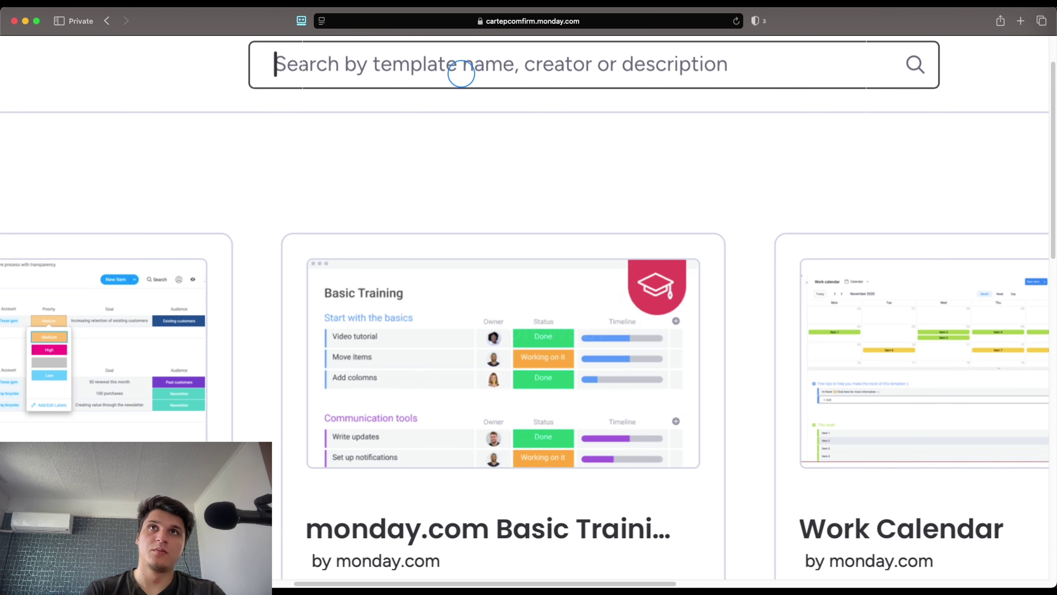
{"action": "type", "text": "product"}
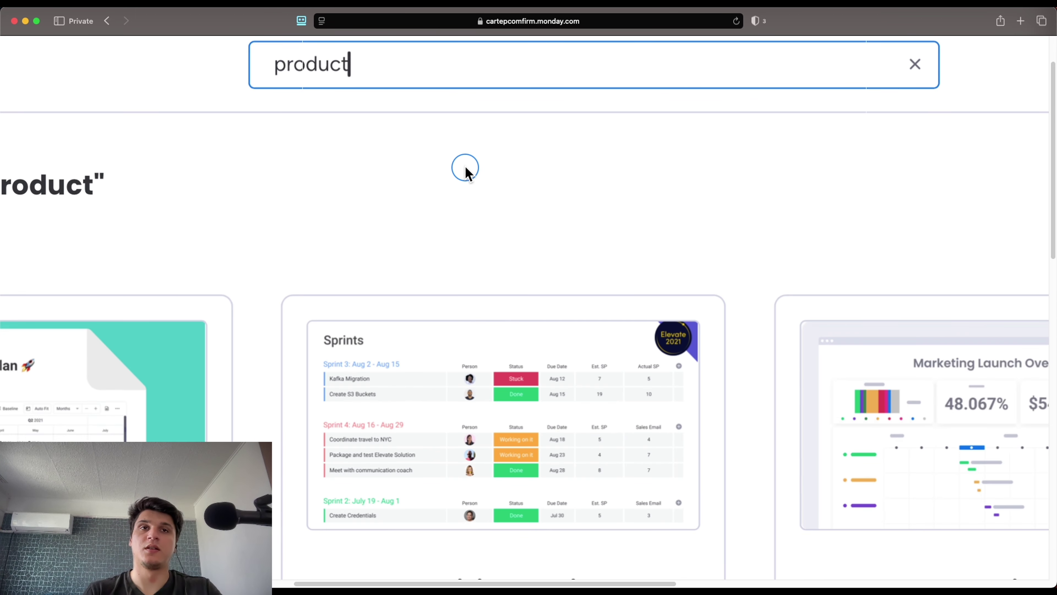
- Open the Product Roadmap template's page from the search results and read its description and preview
{"action": "scroll", "coordinate": [465, 167], "scroll_direction": "down", "scroll_amount": 10}
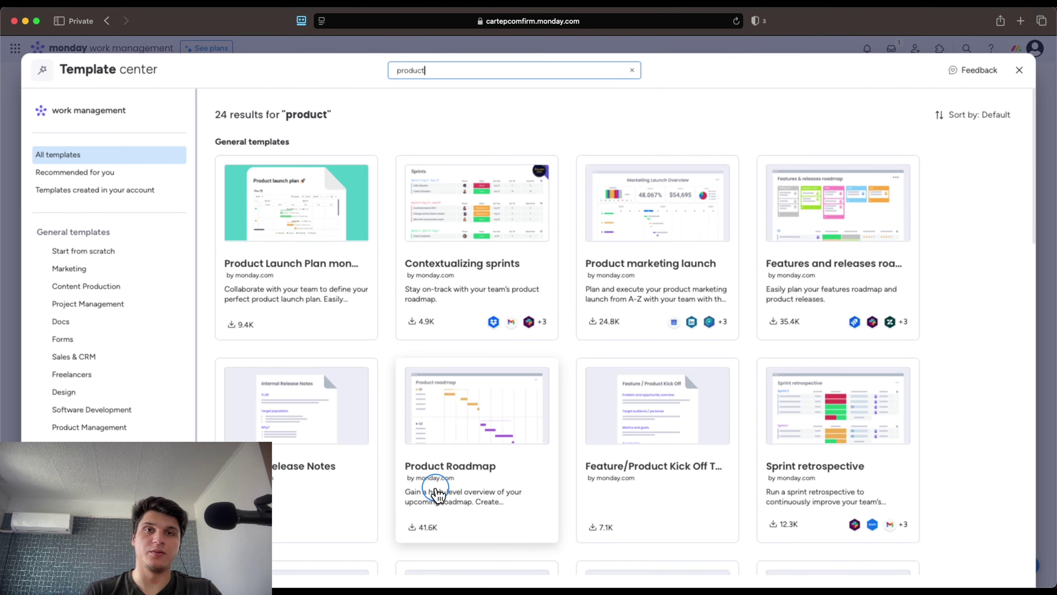
{"action": "scroll", "coordinate": [435, 492], "scroll_direction": "up", "scroll_amount": 10}
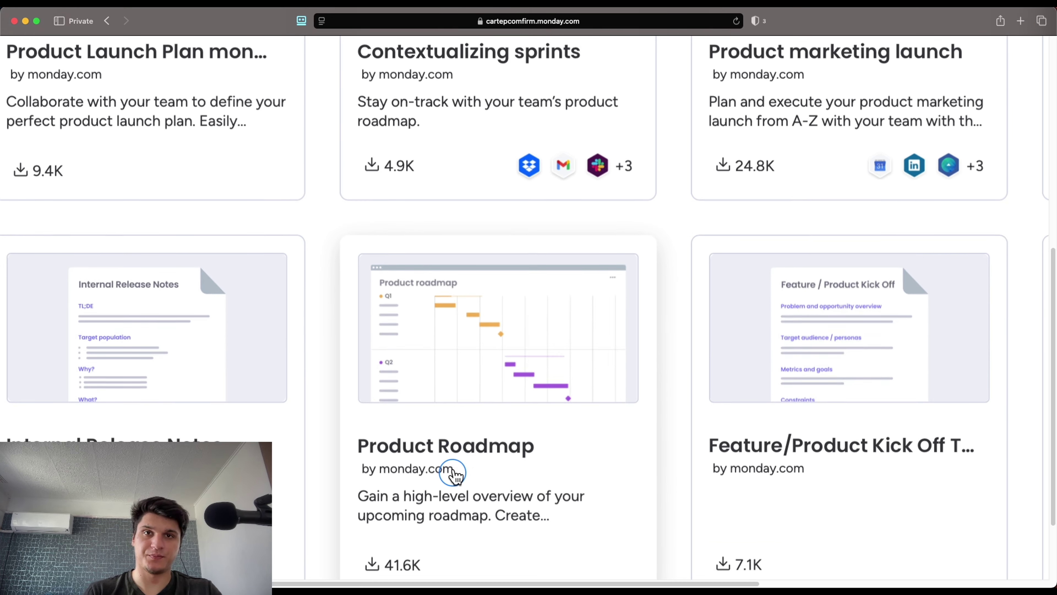
{"action": "scroll", "coordinate": [453, 473], "scroll_direction": "down", "scroll_amount": 2}
{"action": "scroll", "coordinate": [503, 311], "scroll_direction": "up", "scroll_amount": 10}
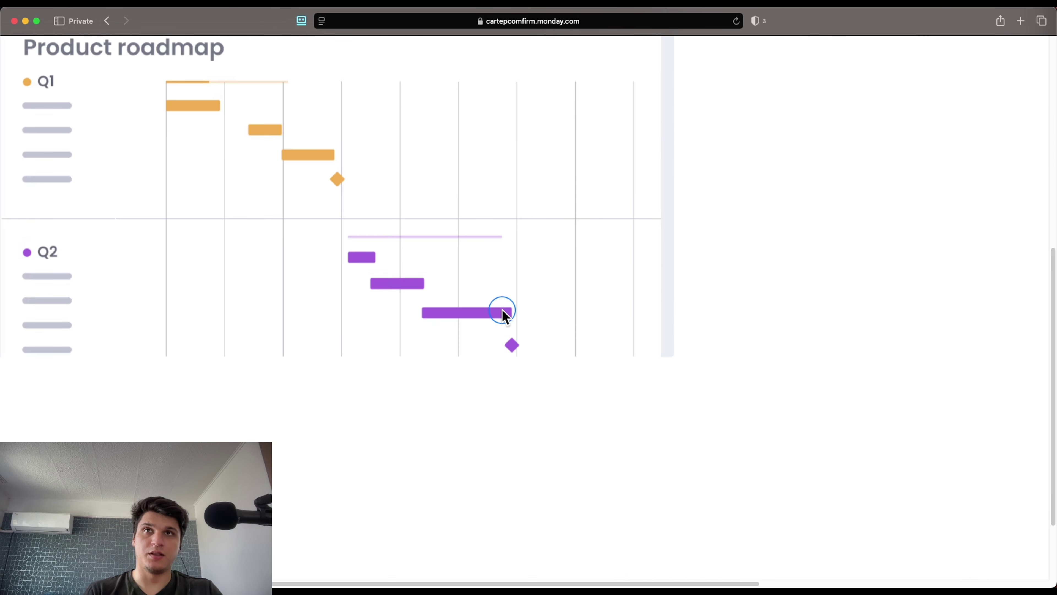
{"action": "scroll", "coordinate": [503, 311], "scroll_direction": "down", "scroll_amount": 10}
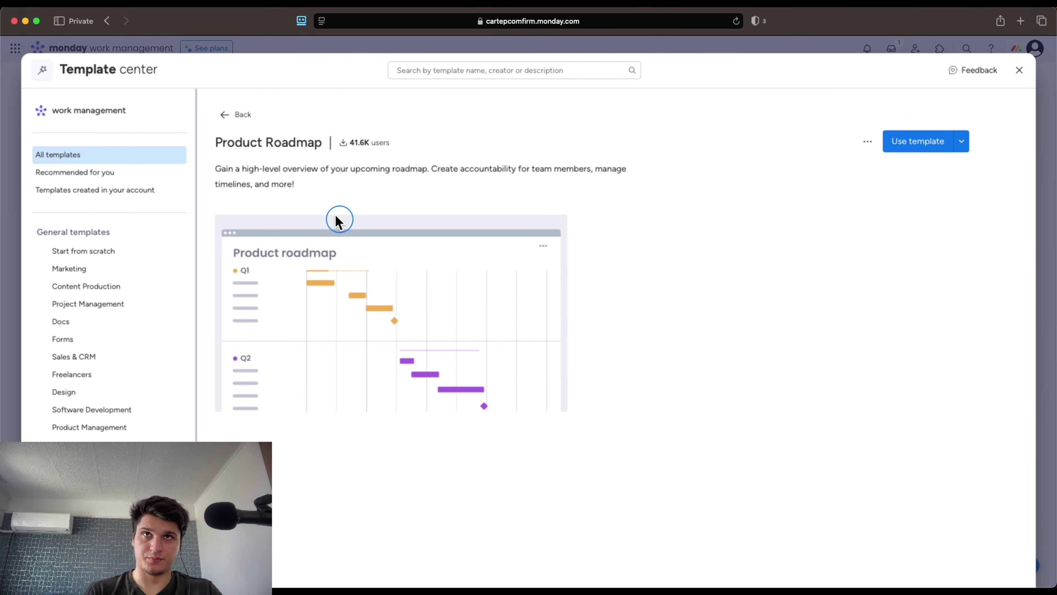
{"action": "scroll", "coordinate": [329, 188], "scroll_direction": "up", "scroll_amount": 5}
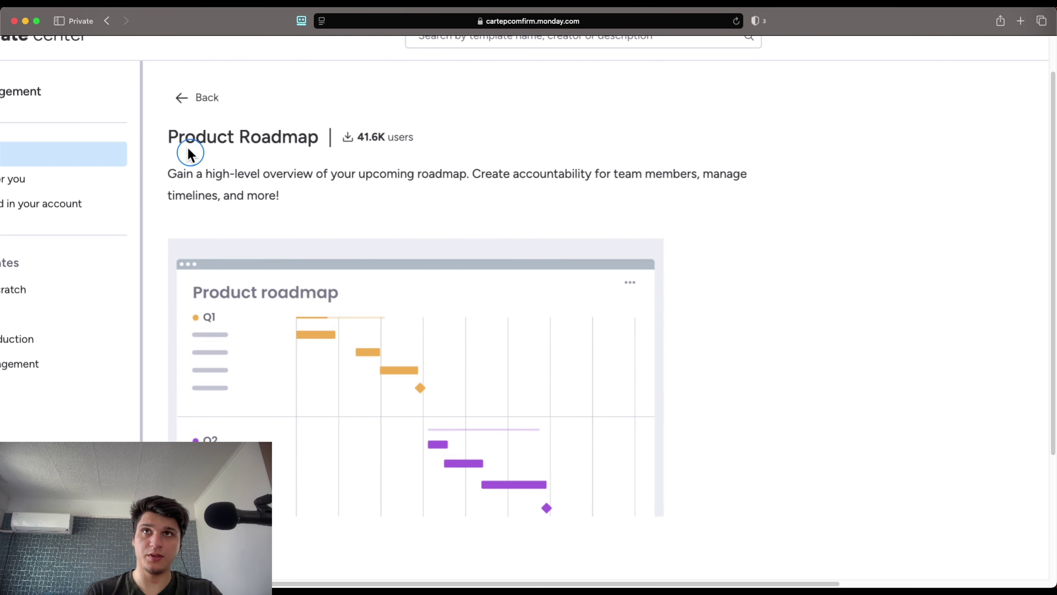
{"action": "left_click_drag", "start_coordinate": [168, 136], "coordinate": [276, 203]}
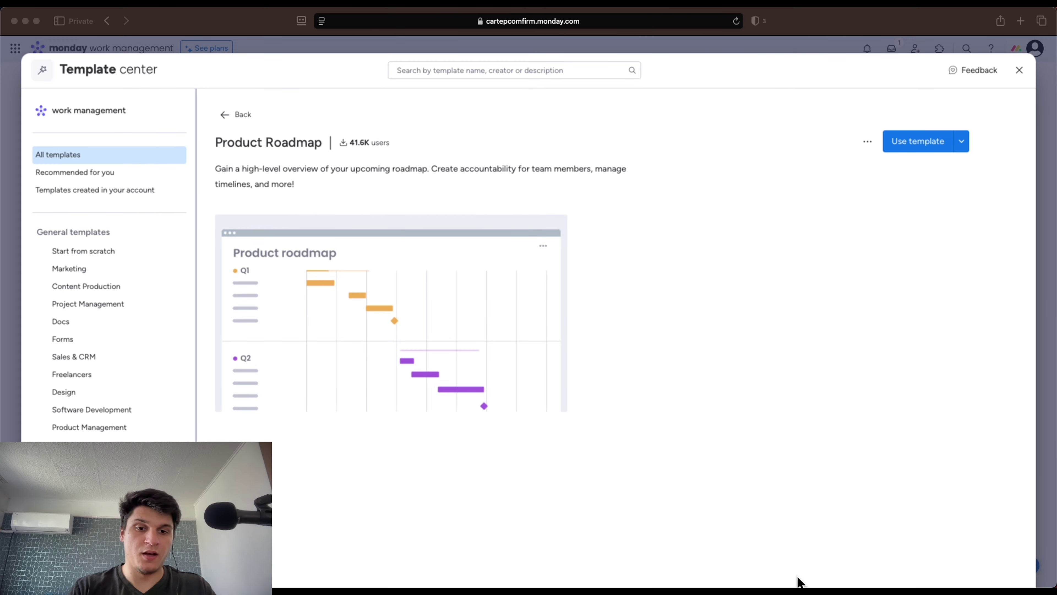
{"action": "left_click", "coordinate": [601, 406]}
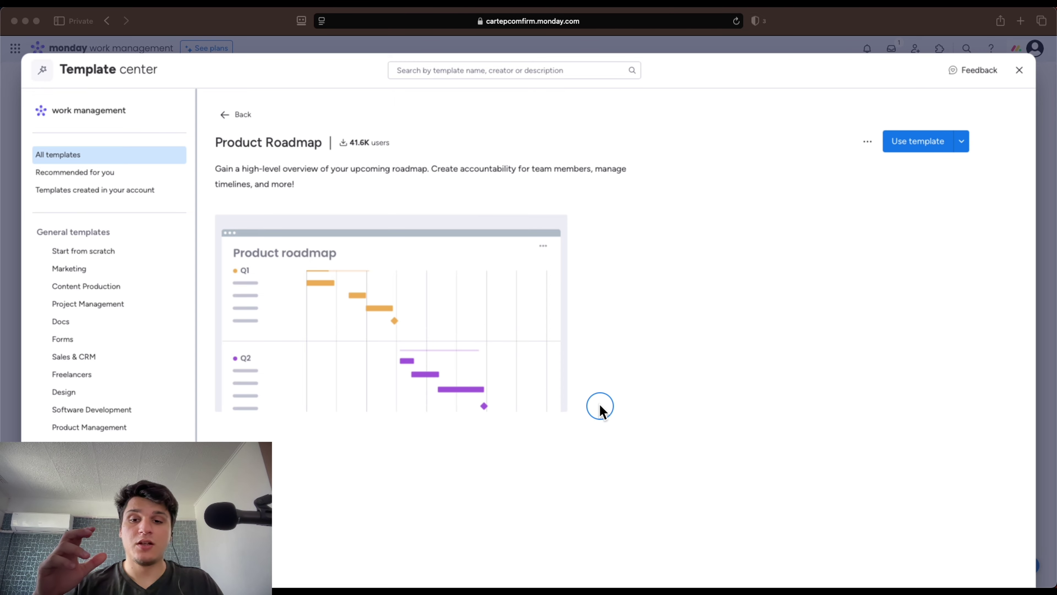
- Use the Product Roadmap template in a new workspace instead of the main workspace
{"action": "left_click", "coordinate": [903, 145]}
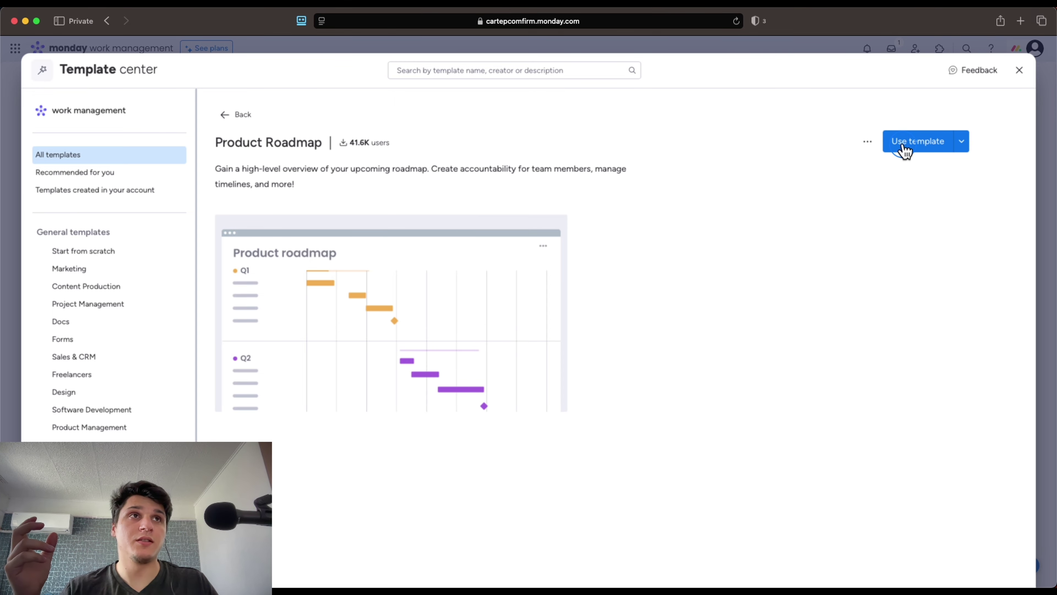
{"action": "left_click", "coordinate": [868, 142]}
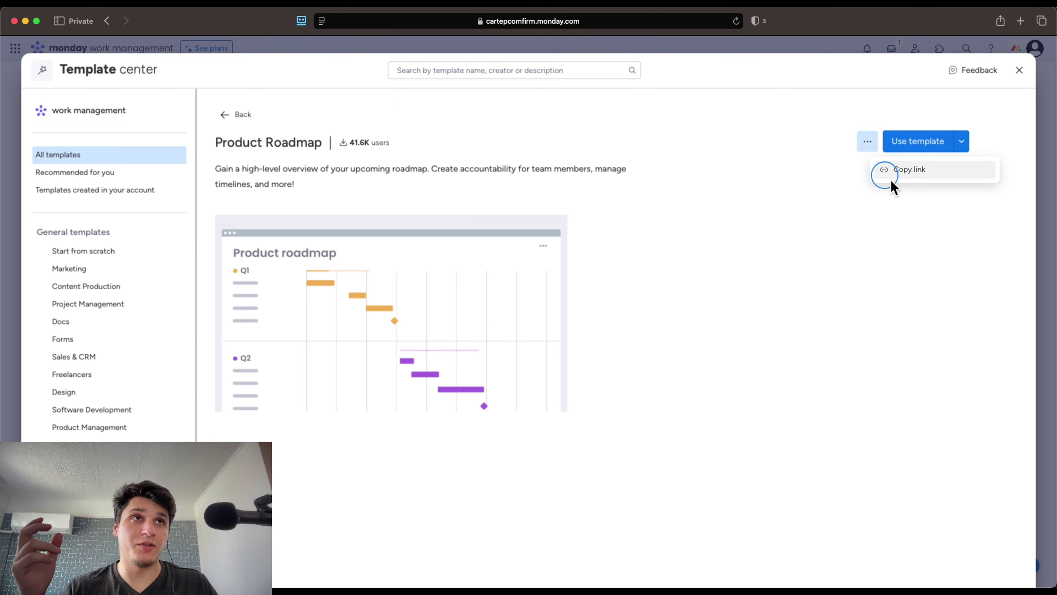
{"action": "left_click", "coordinate": [960, 150]}
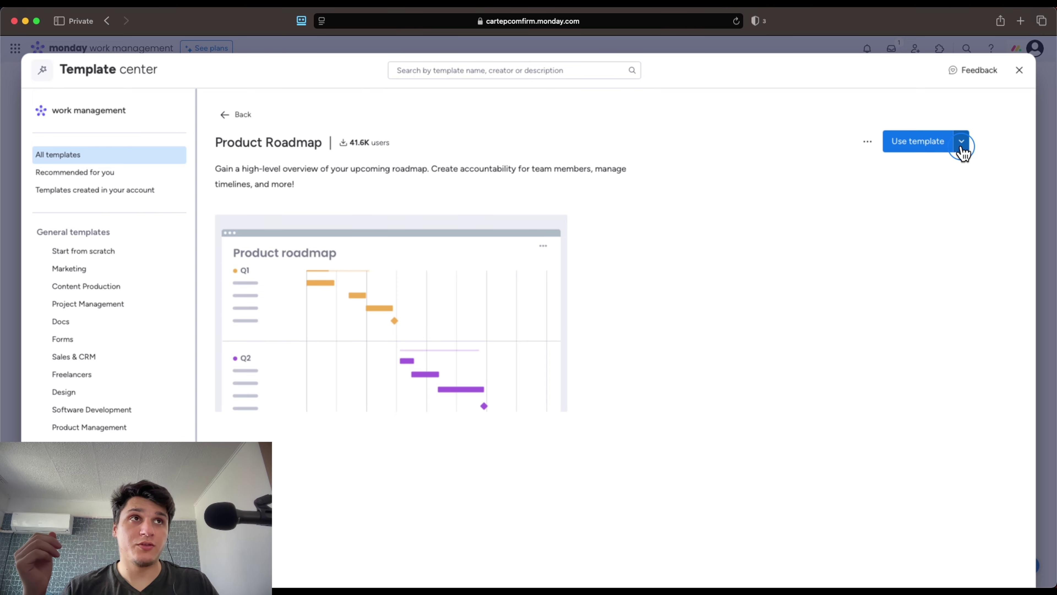
{"action": "left_click", "coordinate": [961, 146]}
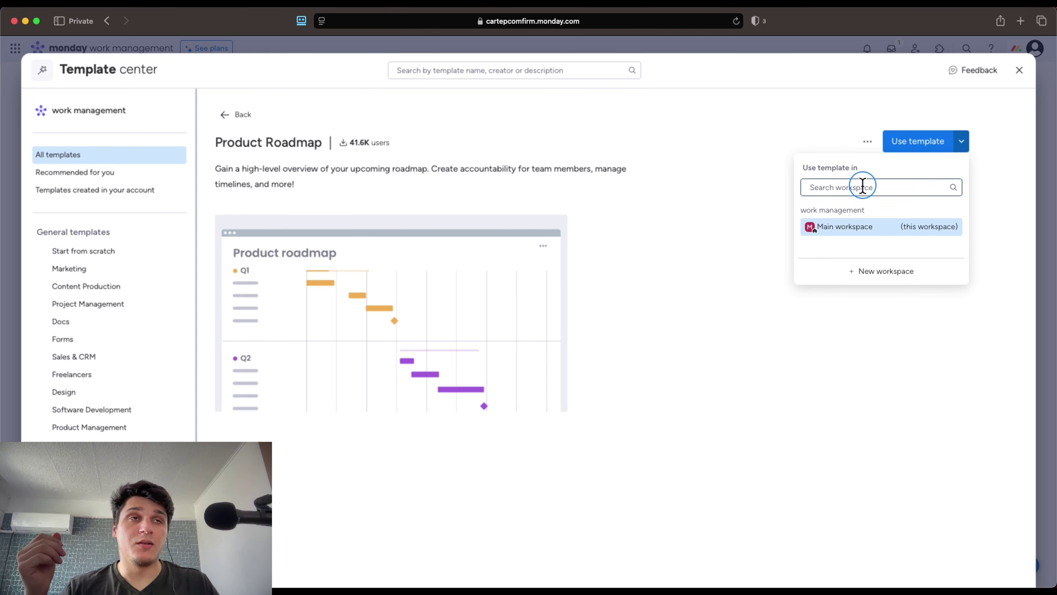
{"action": "left_click", "coordinate": [907, 271]}
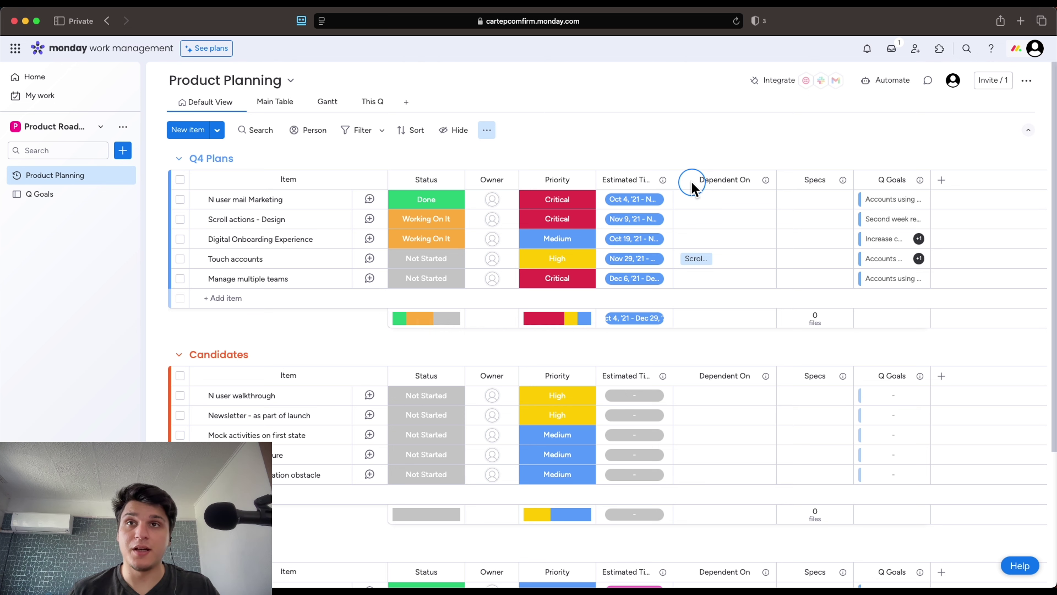
- Examine the Q4 Plans, Candidates and Q3 Plans groups and the Dependent On column of the Product Planning board
{"action": "scroll", "coordinate": [397, 313], "scroll_direction": "down", "scroll_amount": 1}
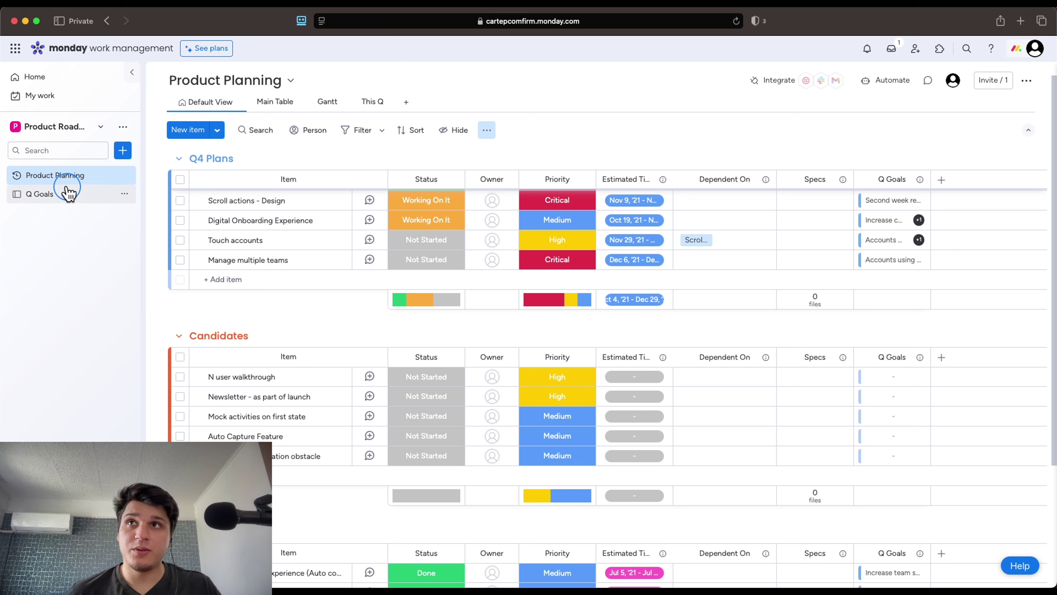
{"action": "scroll", "coordinate": [319, 331], "scroll_direction": "down", "scroll_amount": 4}
{"action": "scroll", "coordinate": [318, 331], "scroll_direction": "down", "scroll_amount": 5}
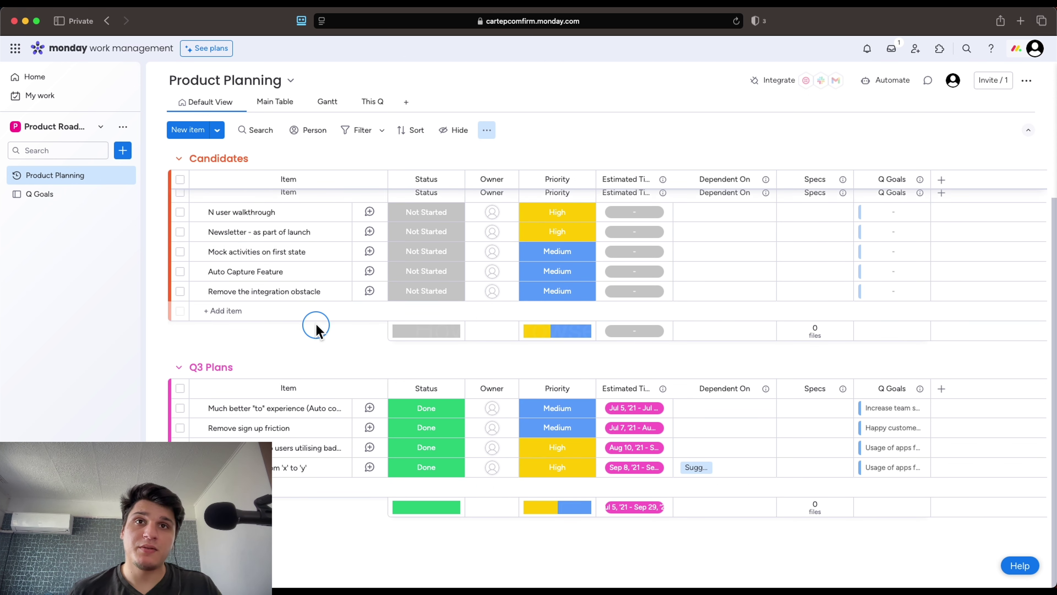
{"action": "scroll", "coordinate": [317, 329], "scroll_direction": "up", "scroll_amount": 6}
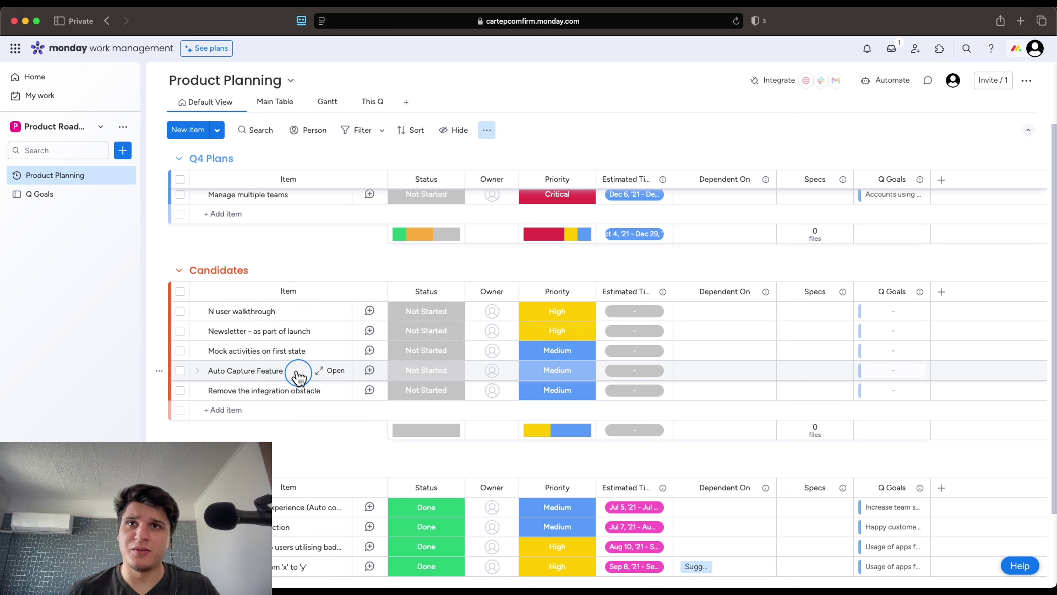
{"action": "scroll", "coordinate": [319, 377], "scroll_direction": "up", "scroll_amount": 3}
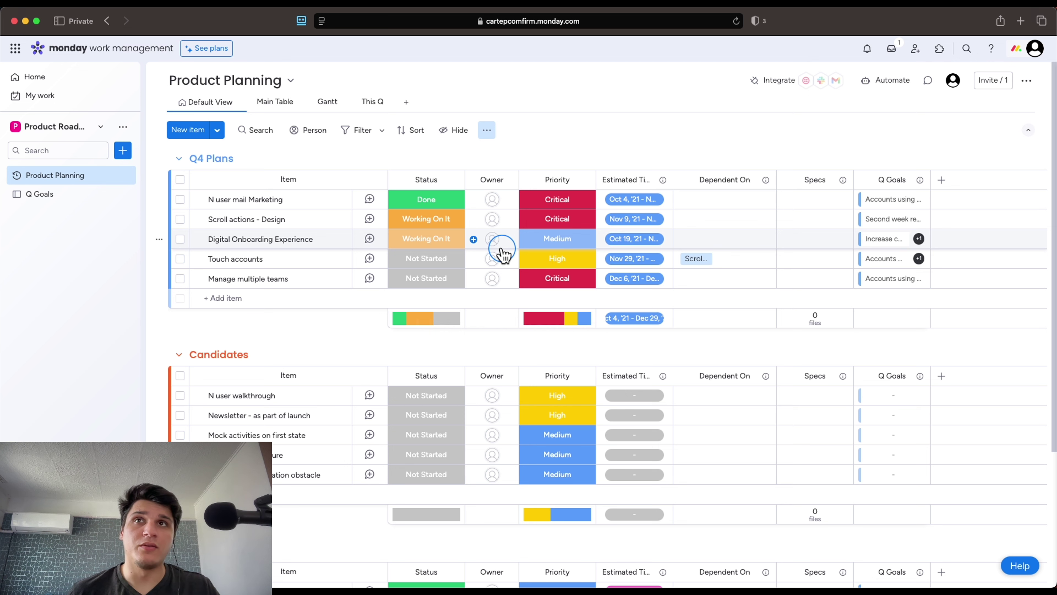
{"action": "scroll", "coordinate": [464, 253], "scroll_direction": "down", "scroll_amount": 5}
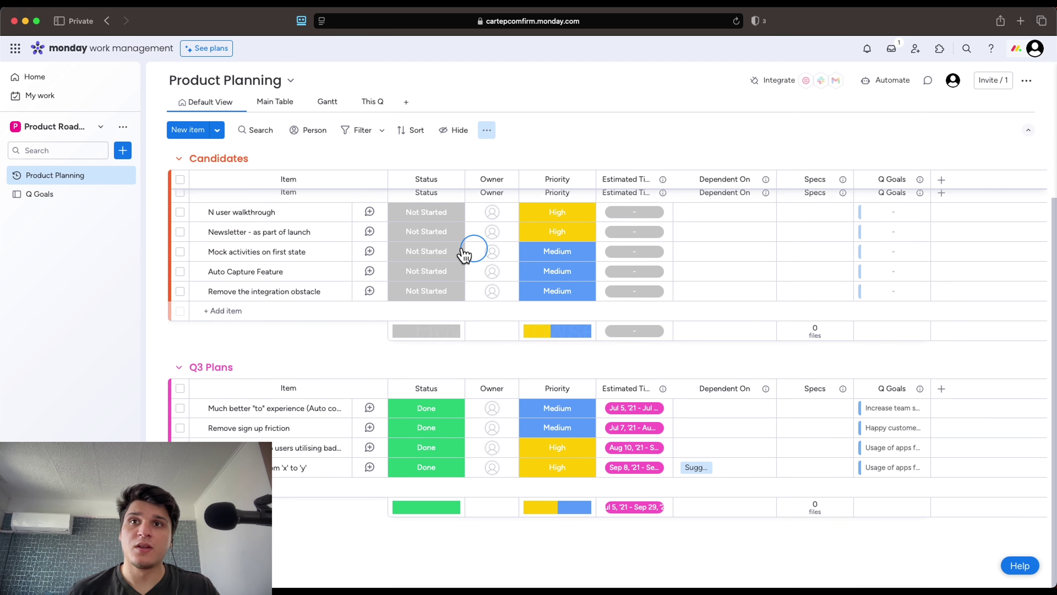
{"action": "scroll", "coordinate": [464, 253], "scroll_direction": "up", "scroll_amount": 5}
{"action": "scroll", "coordinate": [464, 253], "scroll_direction": "up", "scroll_amount": 1}
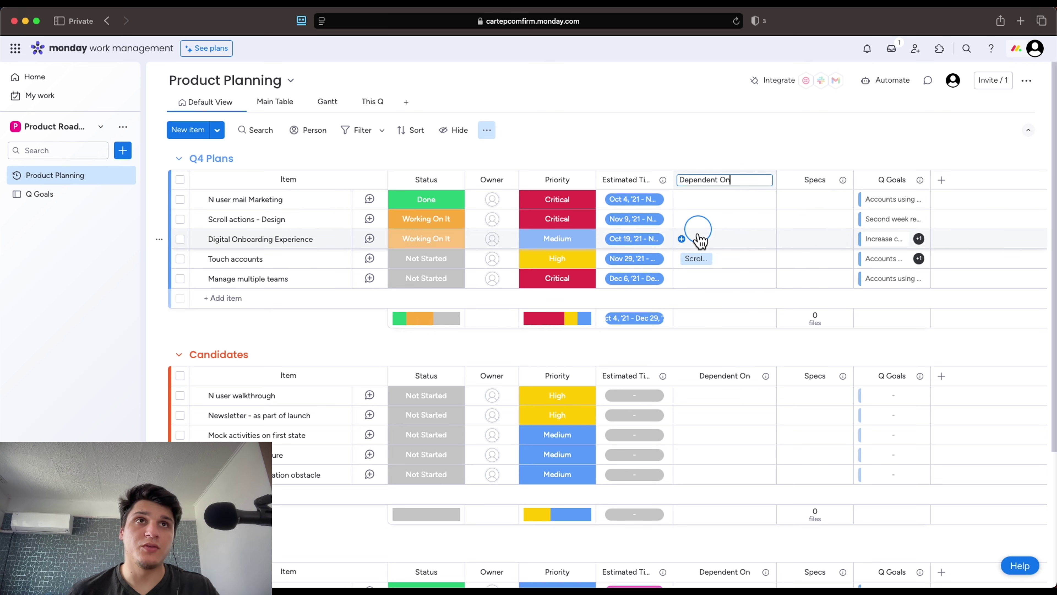
{"action": "left_click", "coordinate": [691, 202]}
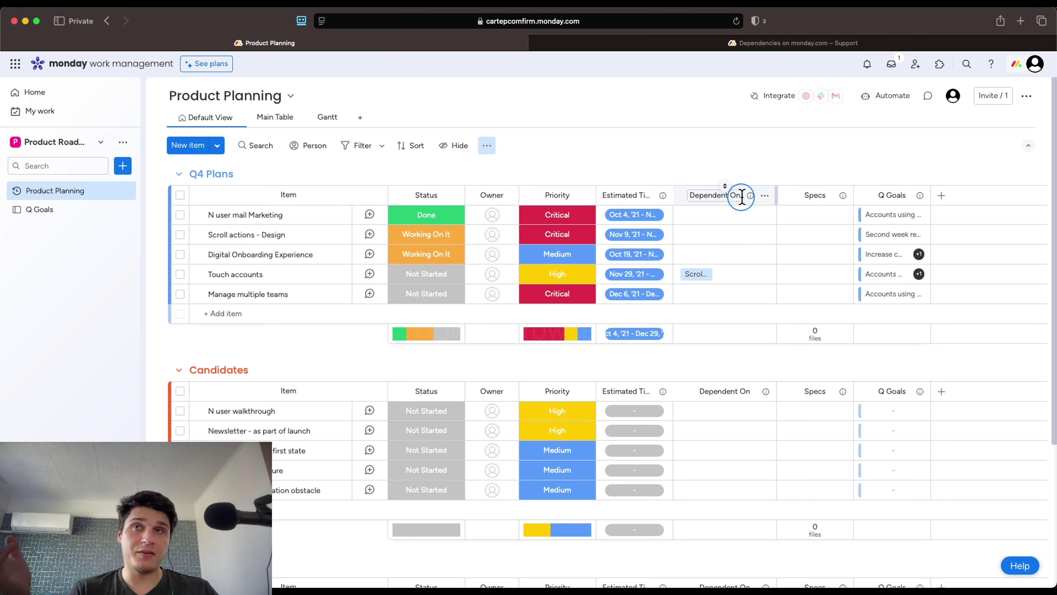
- Delete the Dependent On column from the Product Planning board
{"action": "left_click", "coordinate": [765, 196]}
{"action": "left_click", "coordinate": [806, 370]}
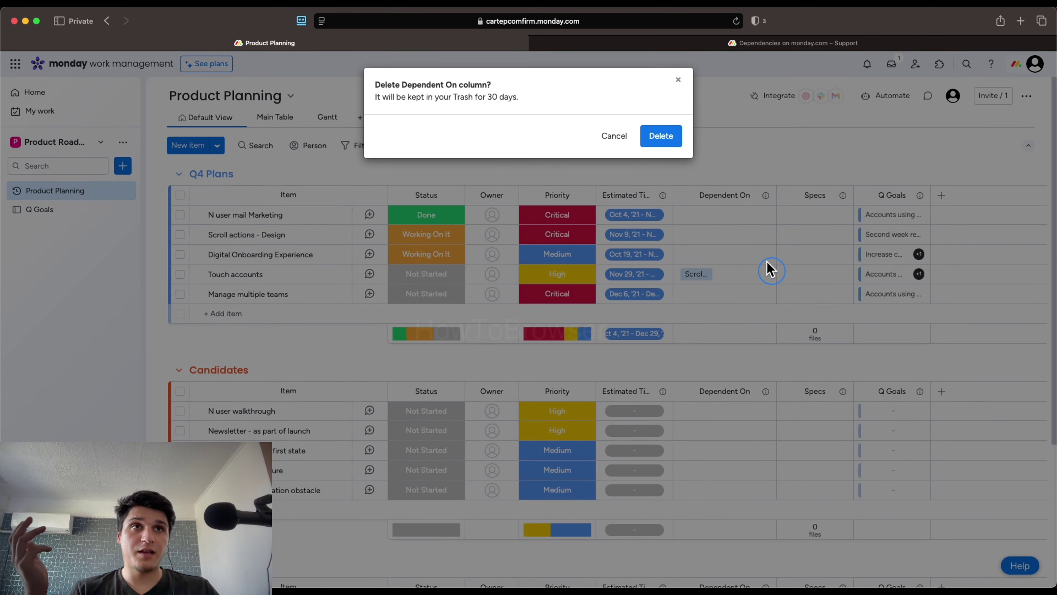
{"action": "left_click", "coordinate": [664, 137]}
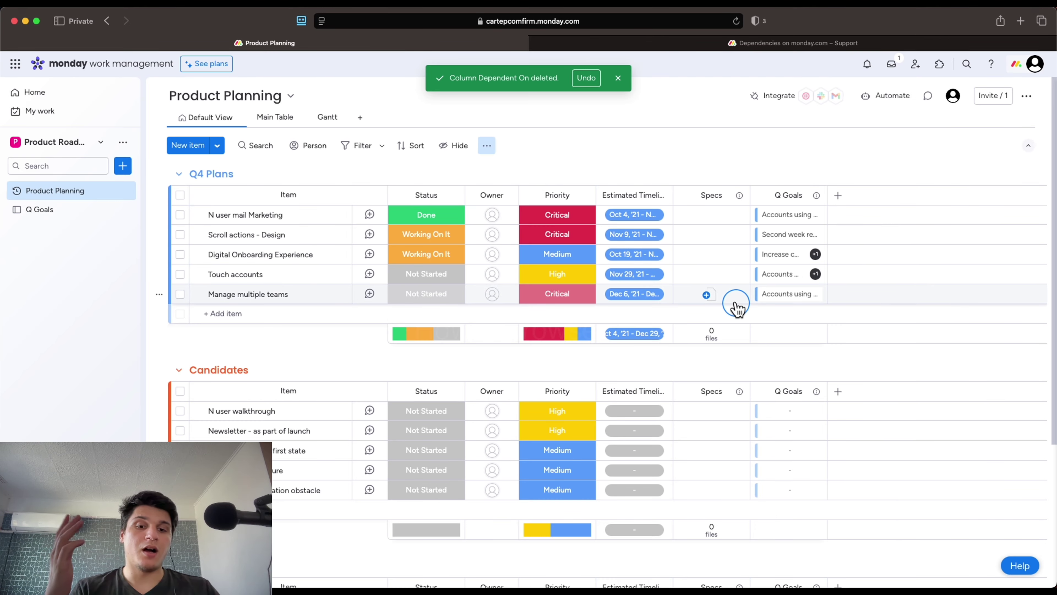
- Start adding a new column after Q Goals and open the Column Center to browse all column types
{"action": "scroll", "coordinate": [699, 262], "scroll_direction": "up", "scroll_amount": 5}
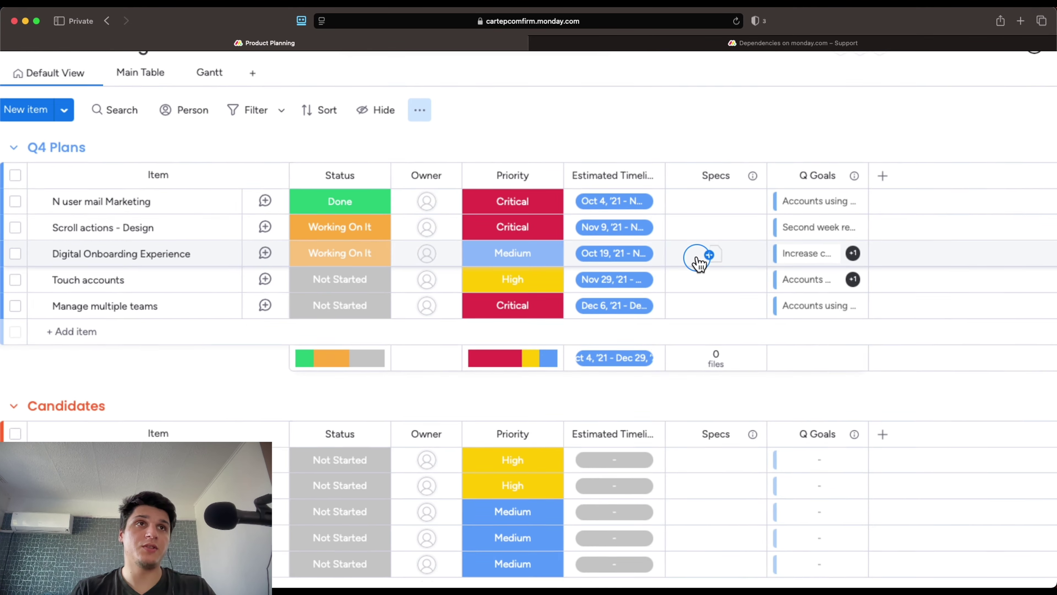
{"action": "scroll", "coordinate": [698, 260], "scroll_direction": "right", "scroll_amount": 2}
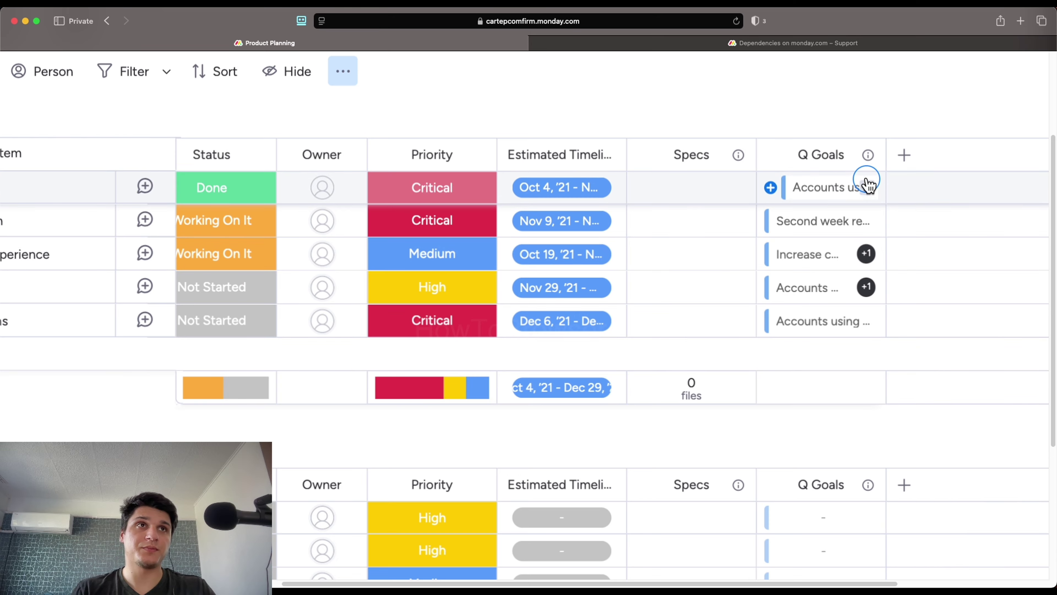
{"action": "left_click", "coordinate": [908, 154]}
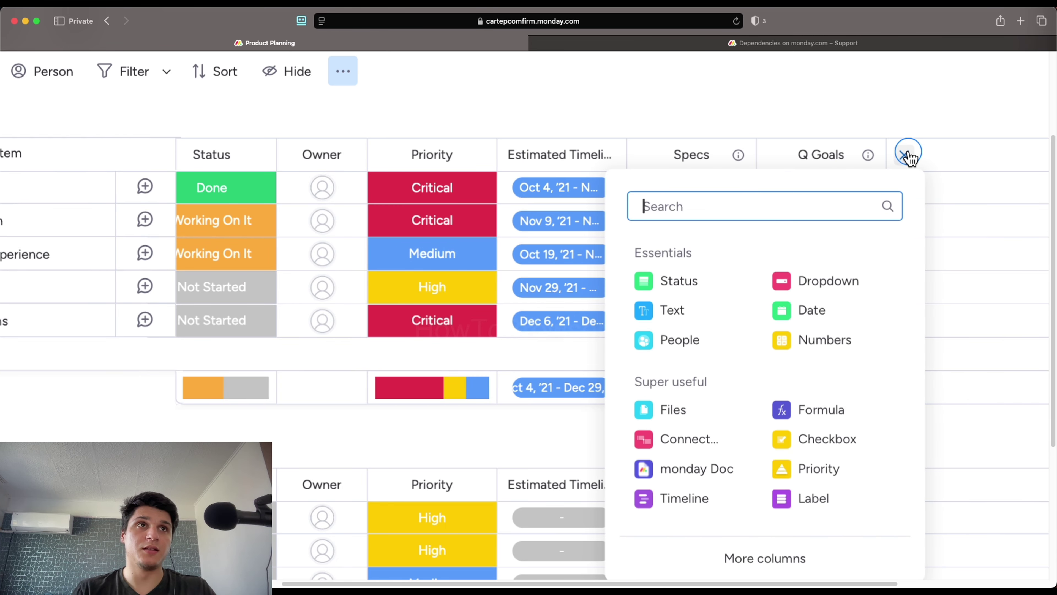
{"action": "scroll", "coordinate": [668, 401], "scroll_direction": "down", "scroll_amount": 2}
{"action": "scroll", "coordinate": [668, 401], "scroll_direction": "right", "scroll_amount": 5}
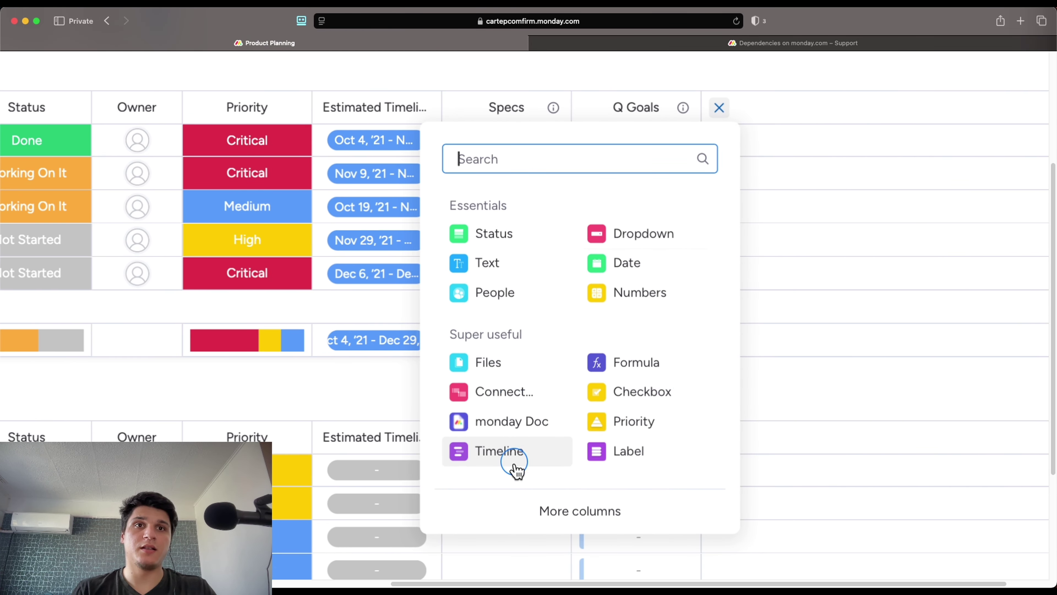
{"action": "left_click", "coordinate": [541, 509]}
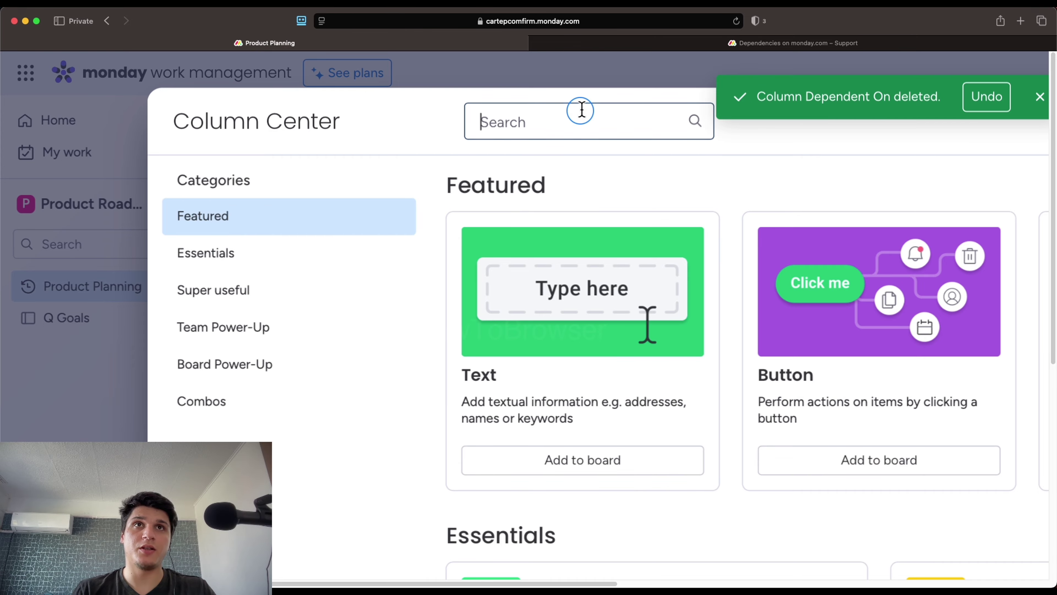
- Search the Column Center for "dep" and add the Dependency column to the board
{"action": "key", "text": "super+minus"}
{"action": "key", "text": "super+minus"}
{"action": "key", "text": "super+minus"}
{"action": "key", "text": "super+minus"}
{"action": "key", "text": "super+minus"}
{"action": "key", "text": "super+plus"}
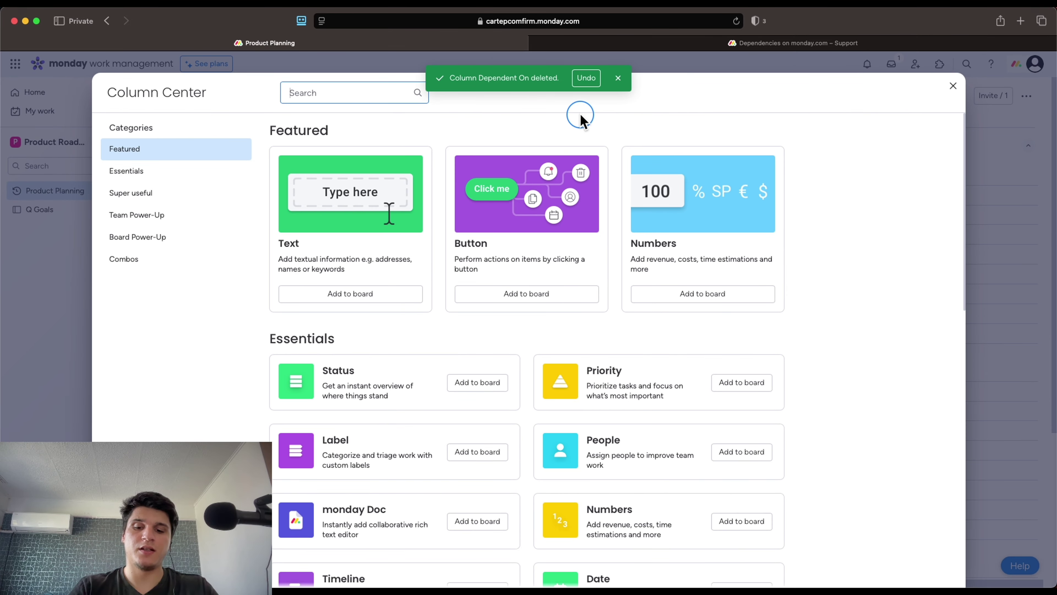
{"action": "type", "text": "dep"}
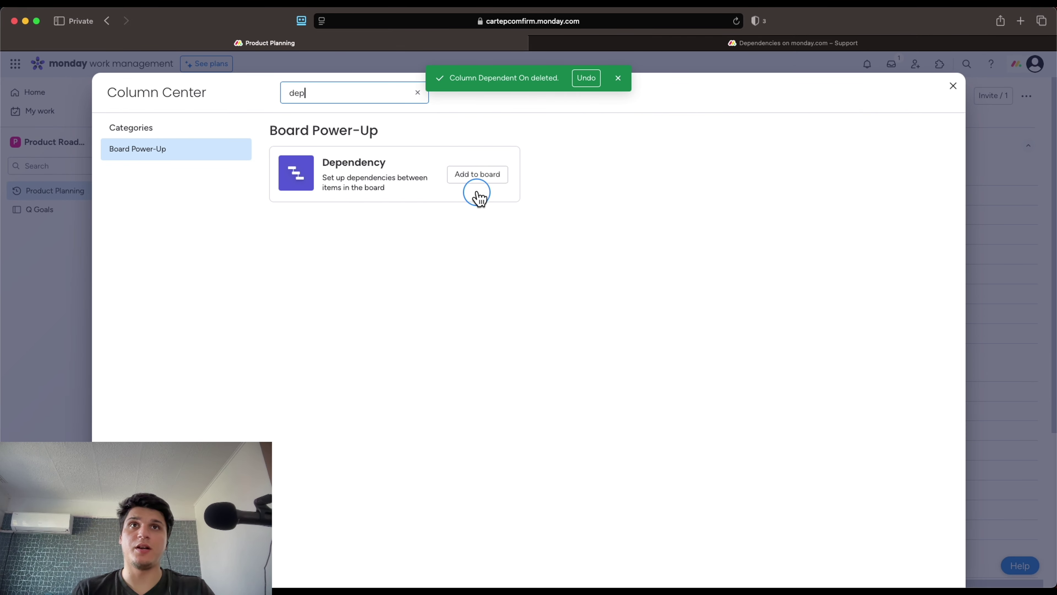
{"action": "left_click", "coordinate": [480, 177]}
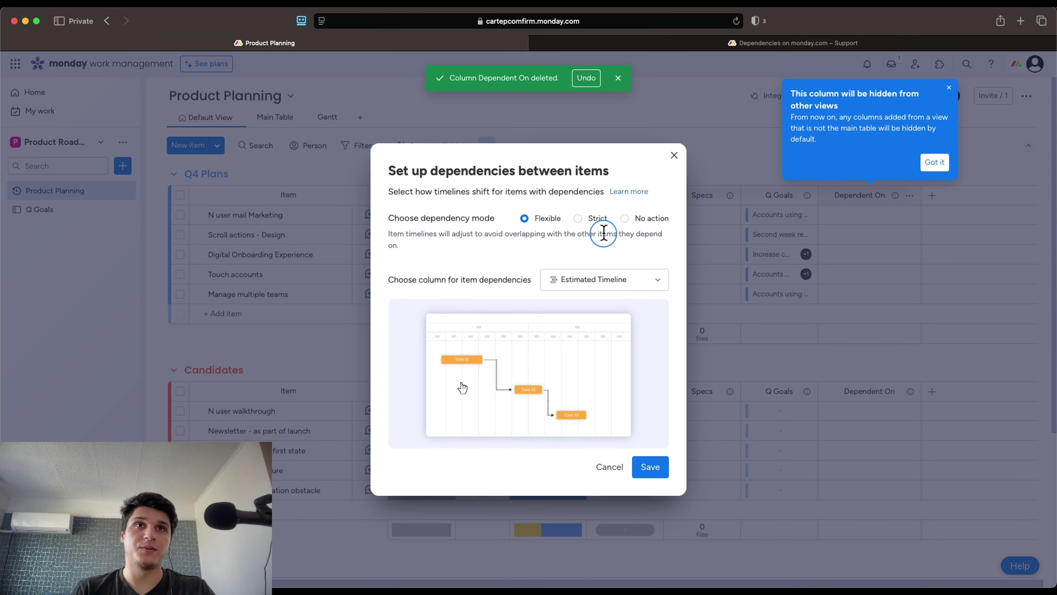